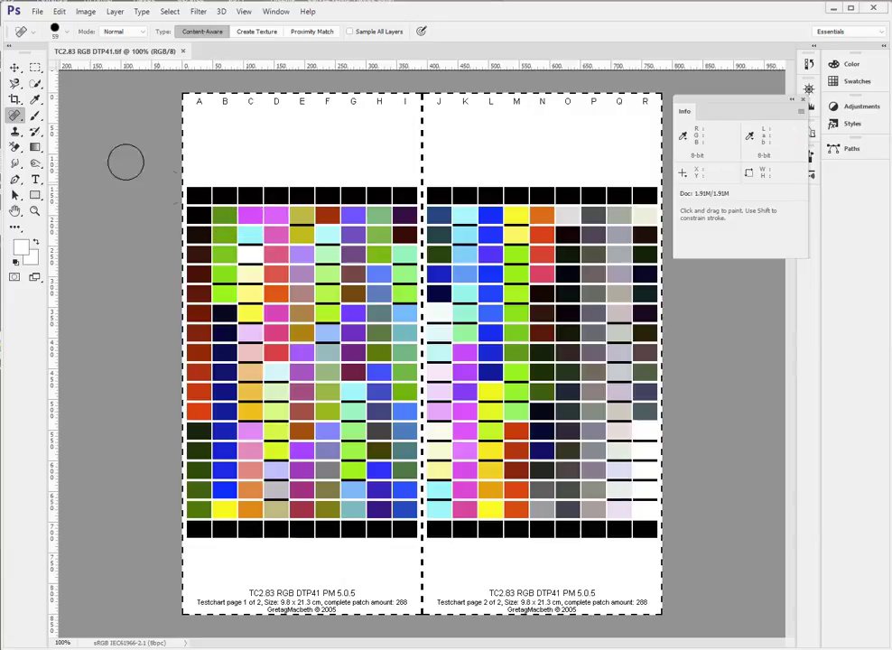
- Switch to ColorThink Pro and open a new 3D graph
click(36, 99)
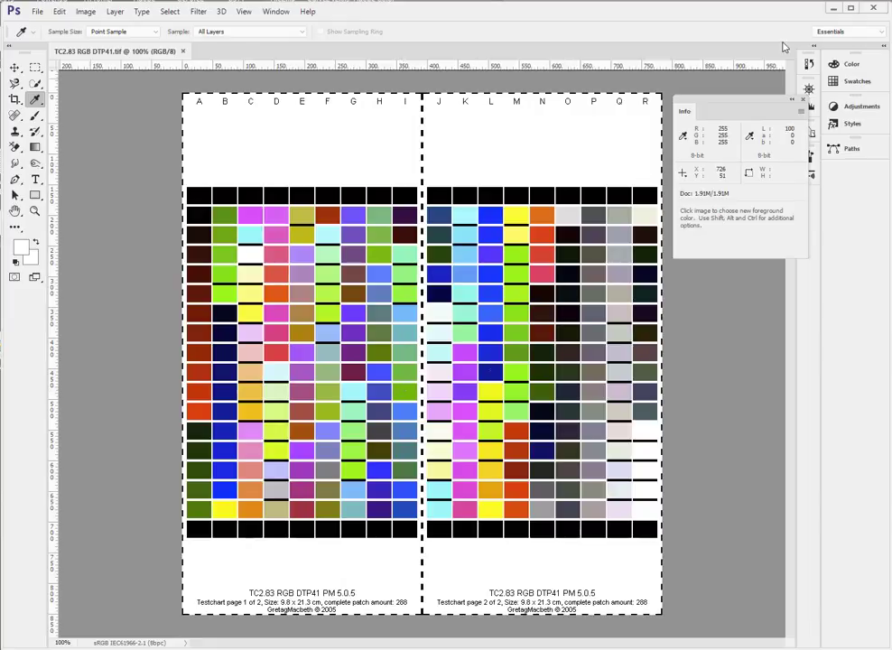
click(833, 10)
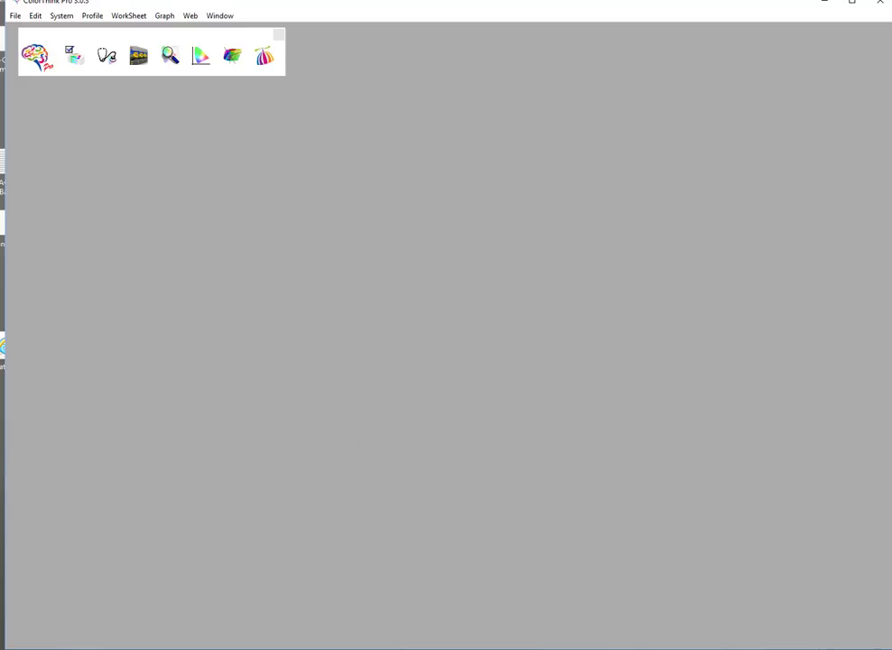
click(168, 18)
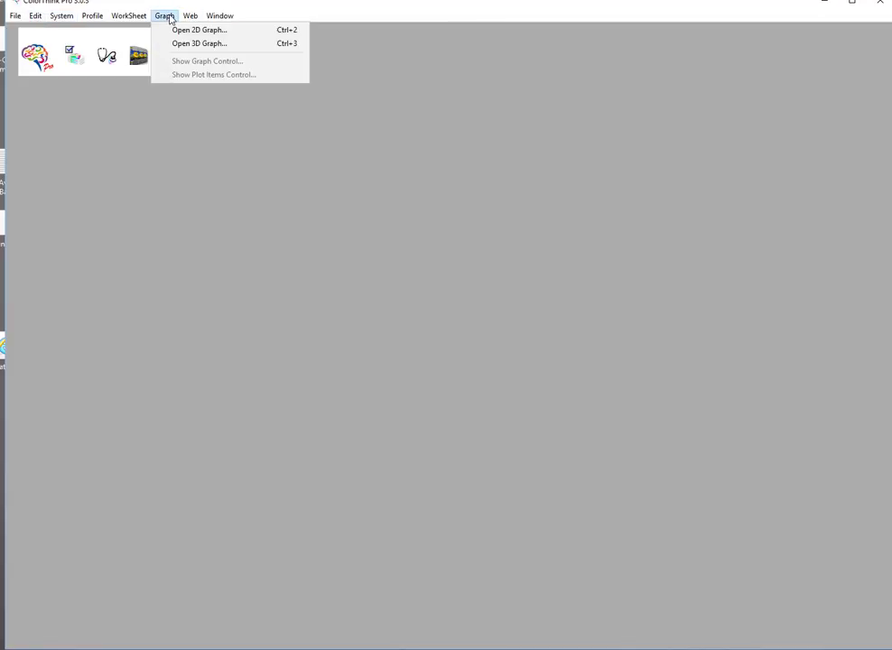
click(204, 48)
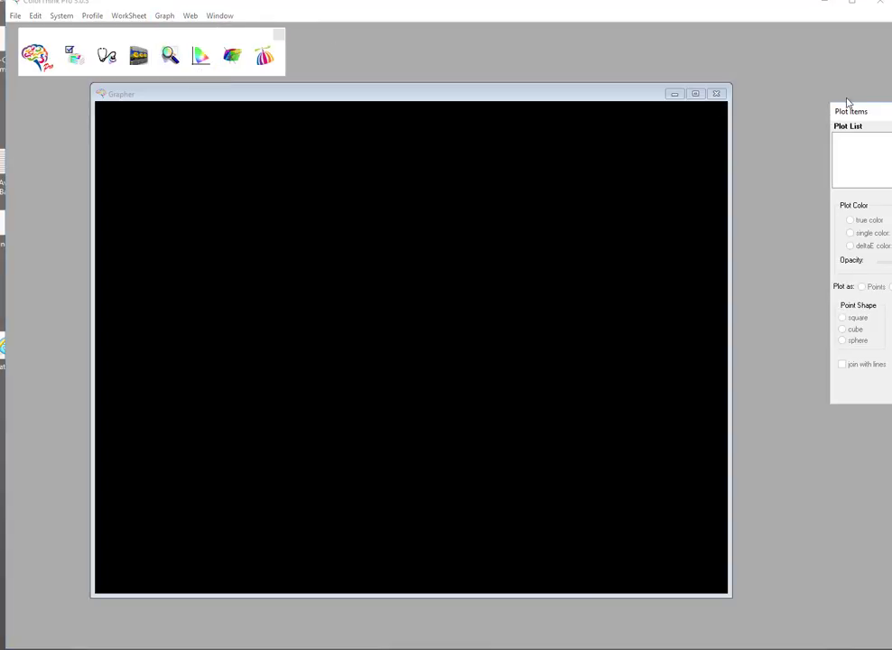
- Arrange the Grapher window and the Plot Items panel side by side
drag(861, 114, 712, 146)
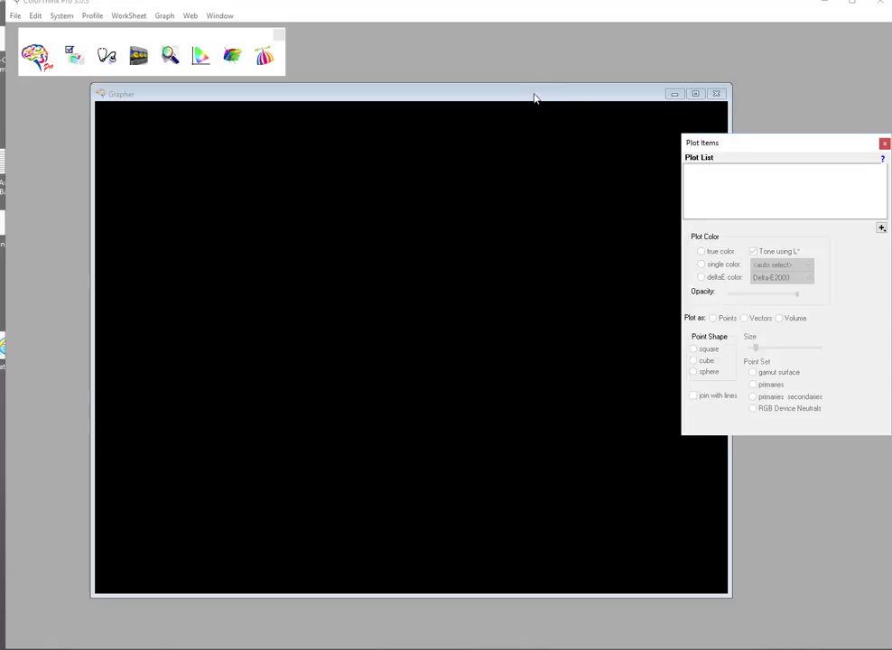
drag(534, 95, 493, 104)
drag(749, 143, 719, 146)
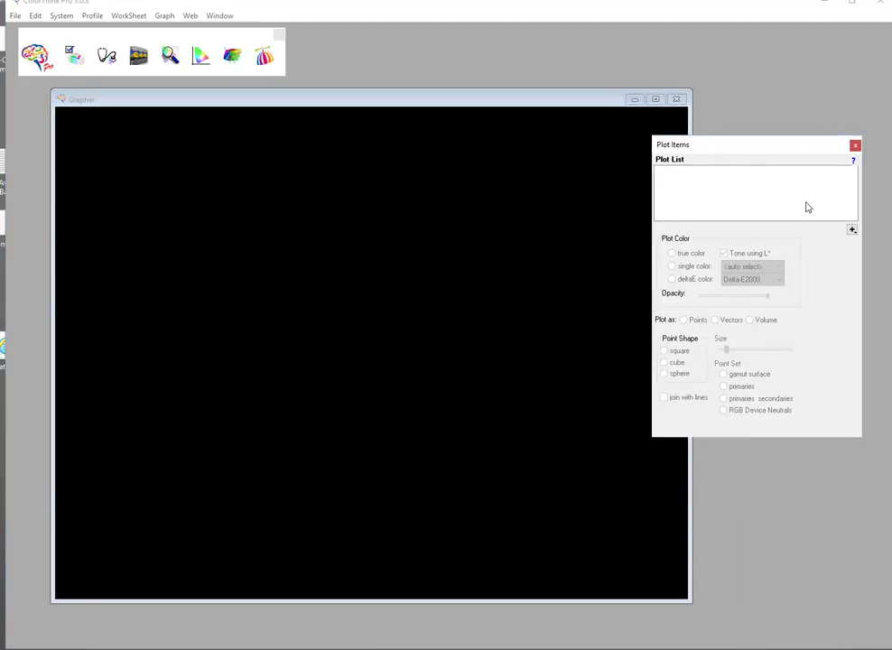
- Add the image TC2.83 RGB DTP41.tif from the Desktop to the plot list
click(851, 231)
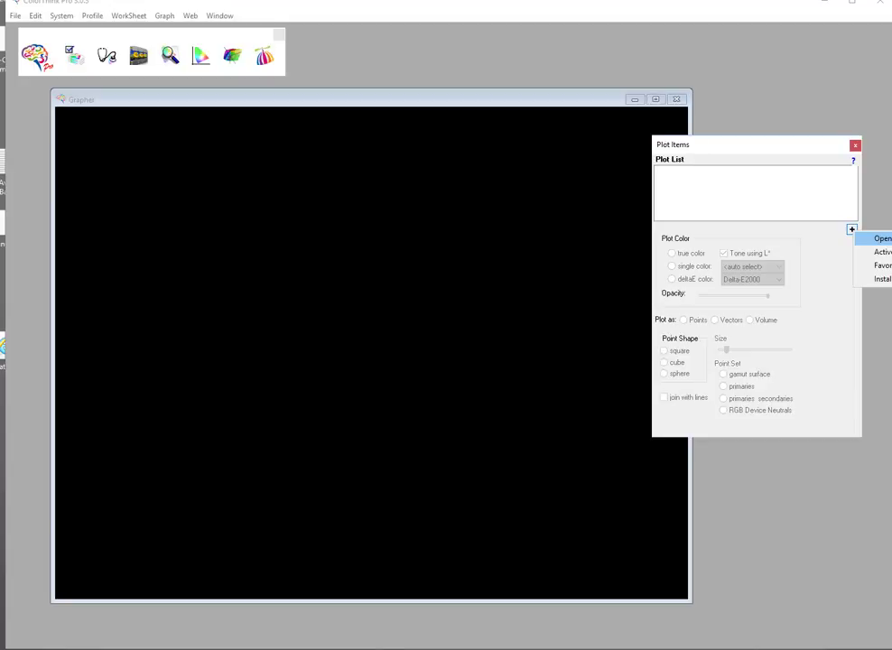
click(883, 239)
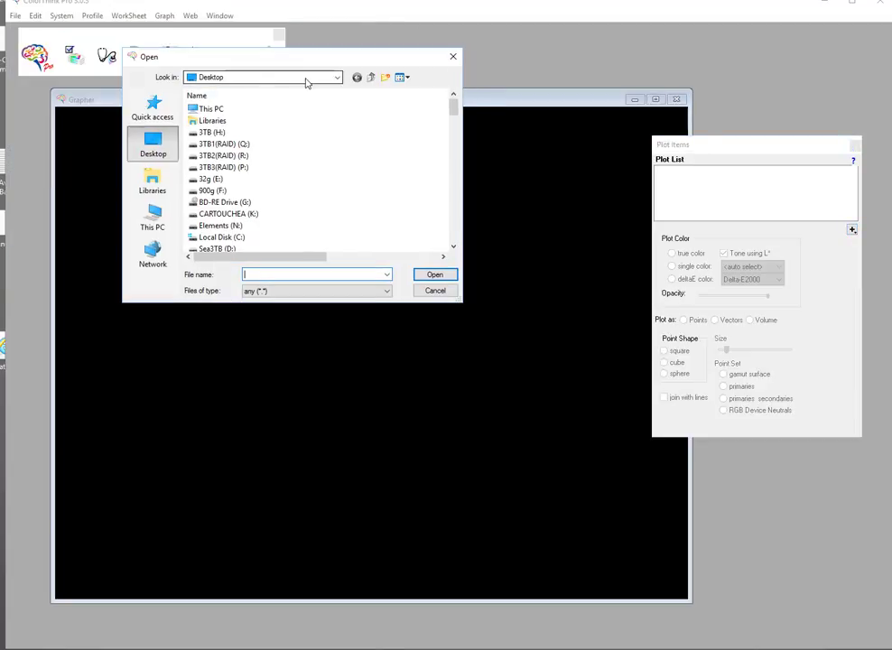
drag(454, 106, 453, 244)
click(217, 203)
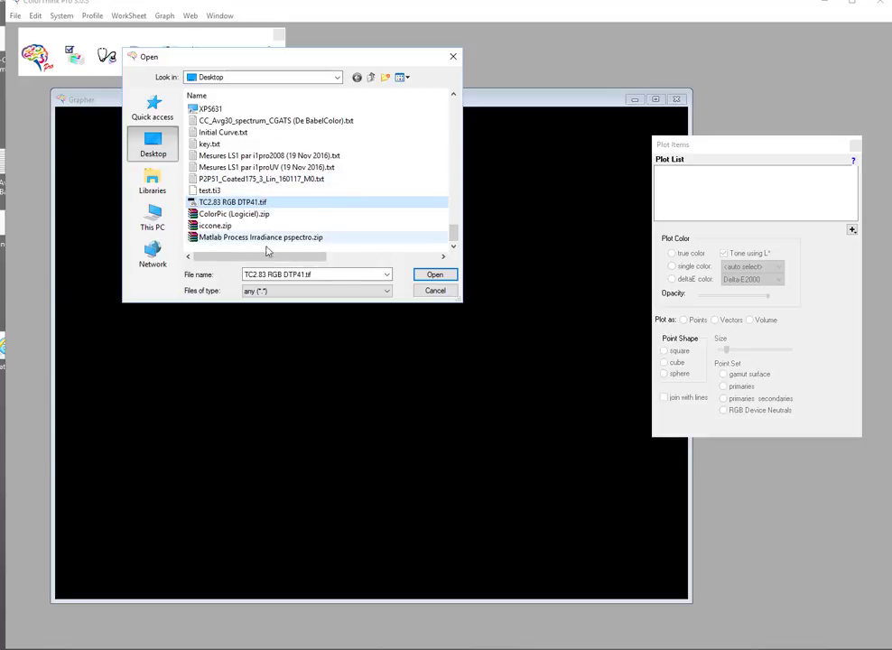
click(436, 276)
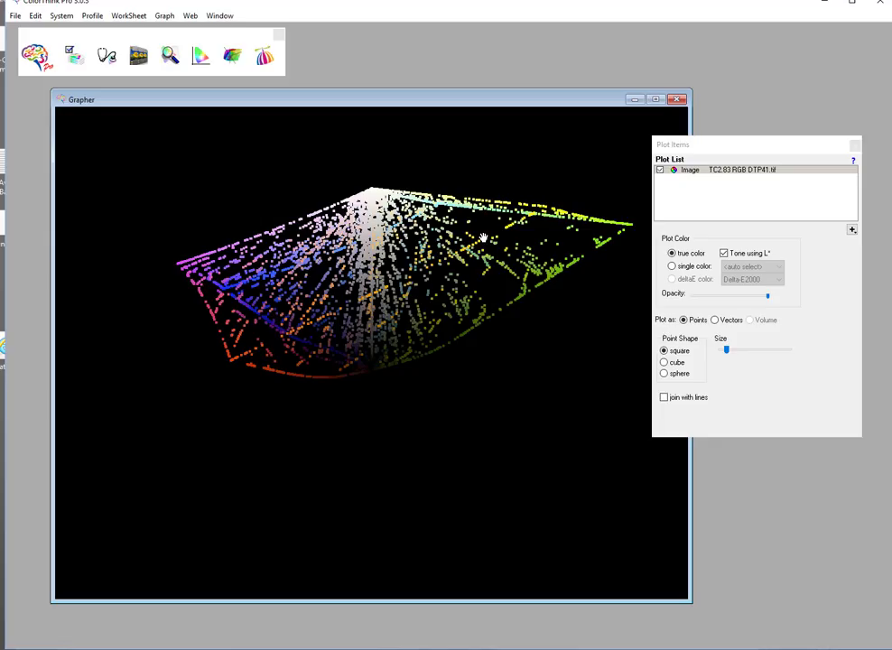
- Rotate the 3D plot to examine the test chart's colour distribution from different angles
drag(311, 319, 456, 339)
drag(387, 364, 346, 367)
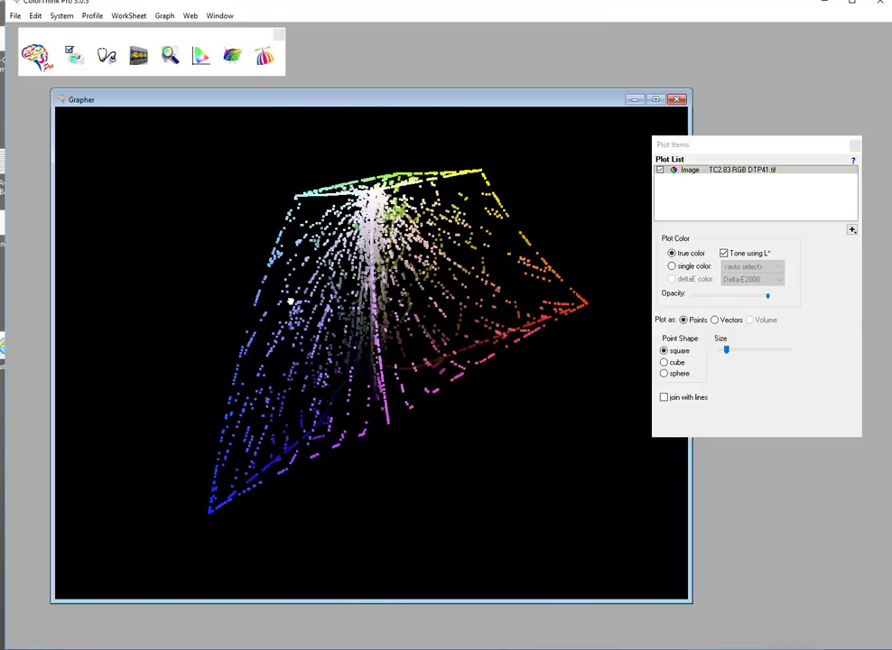
drag(290, 300, 286, 302)
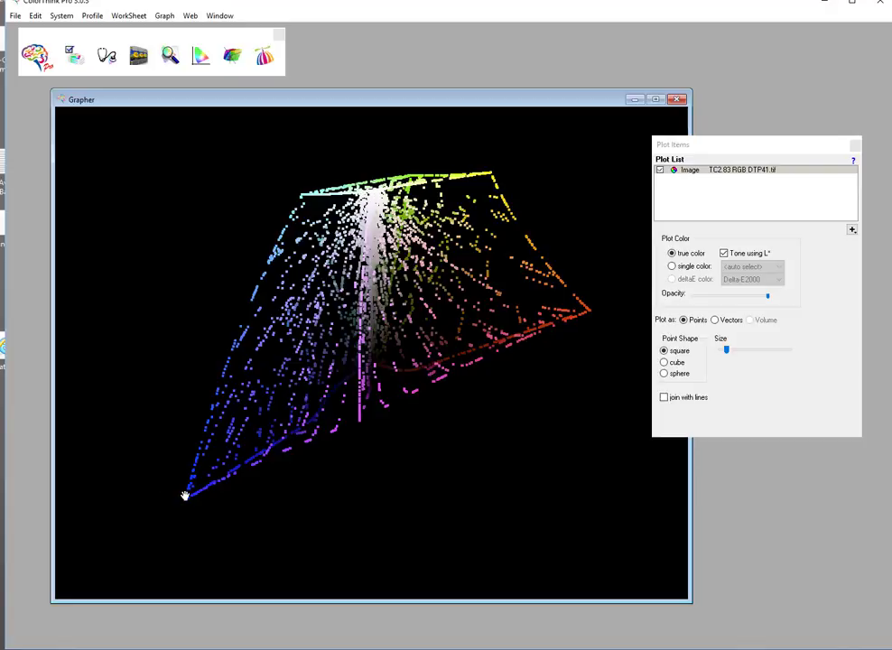
drag(303, 426, 257, 427)
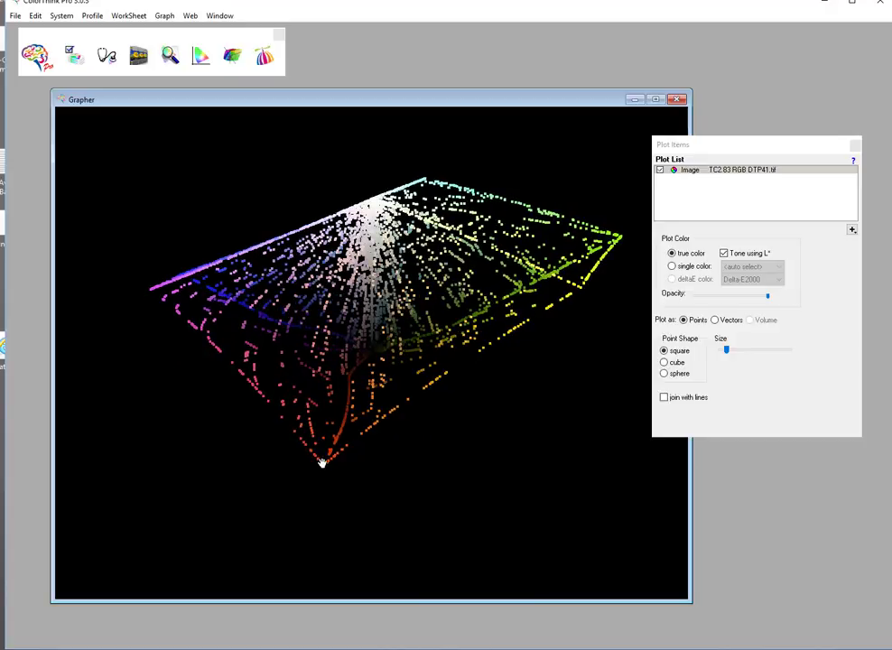
drag(290, 157, 366, 209)
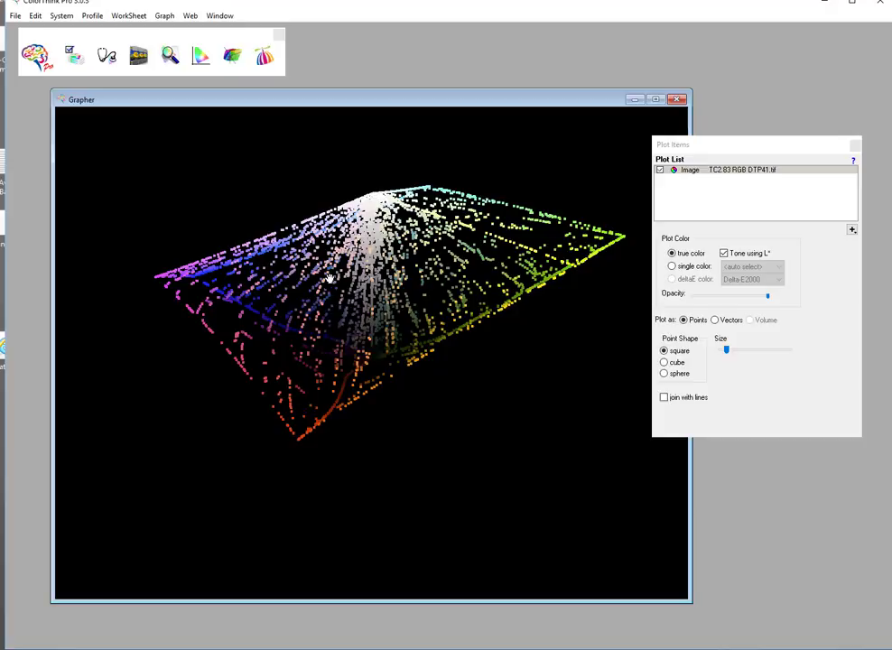
drag(384, 213, 347, 470)
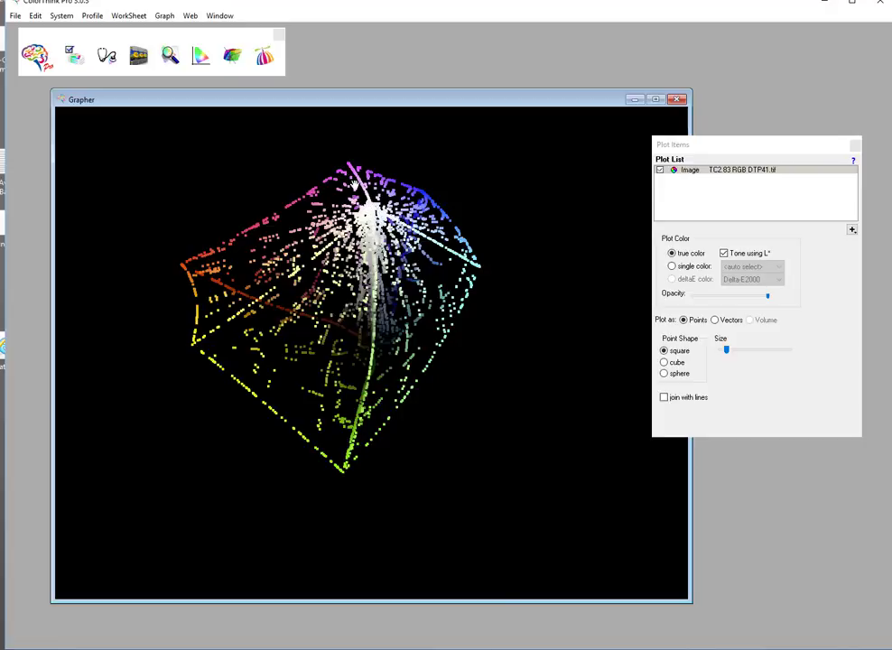
drag(355, 296, 317, 364)
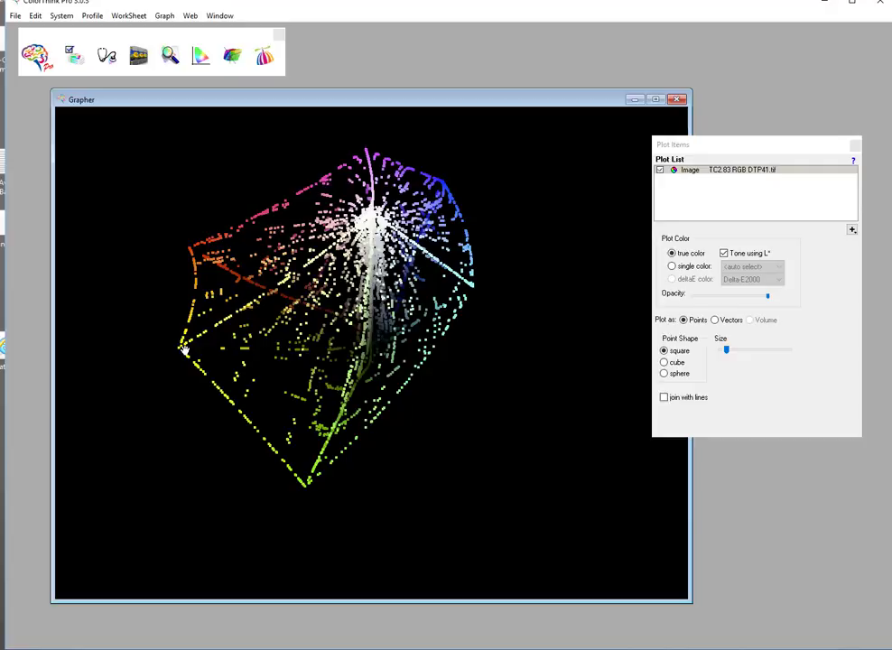
drag(279, 291, 231, 363)
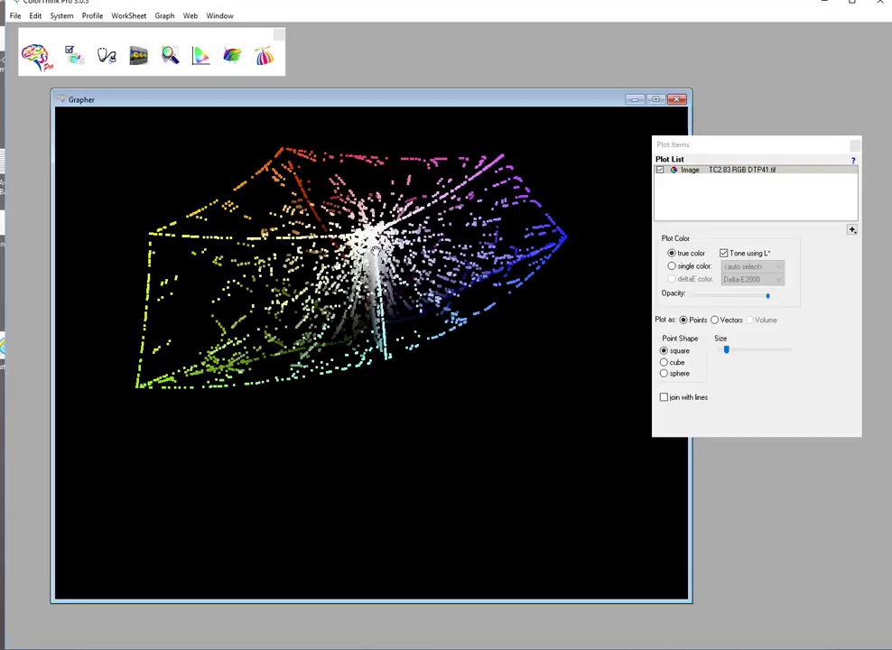
drag(475, 217, 387, 487)
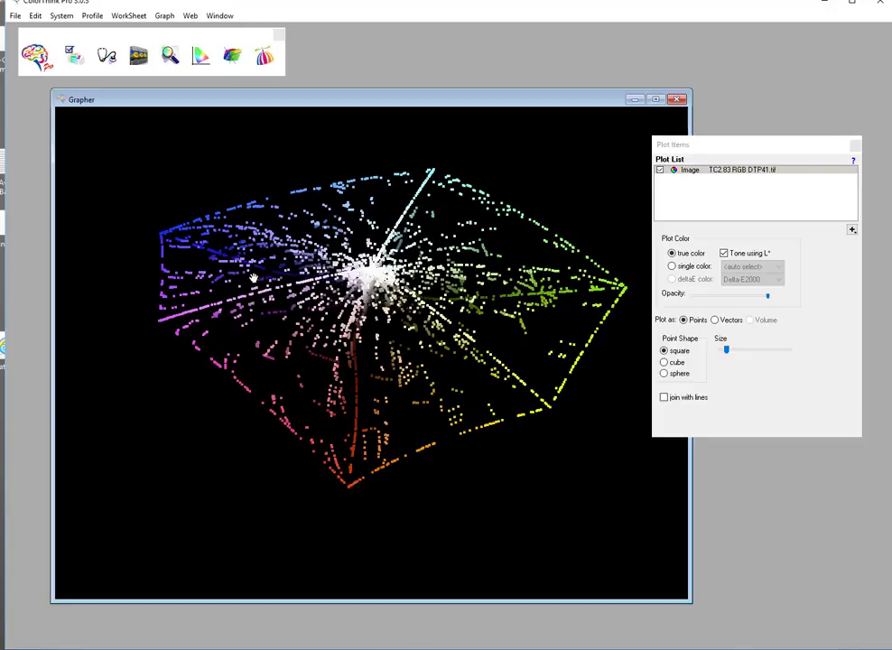
drag(334, 375, 273, 310)
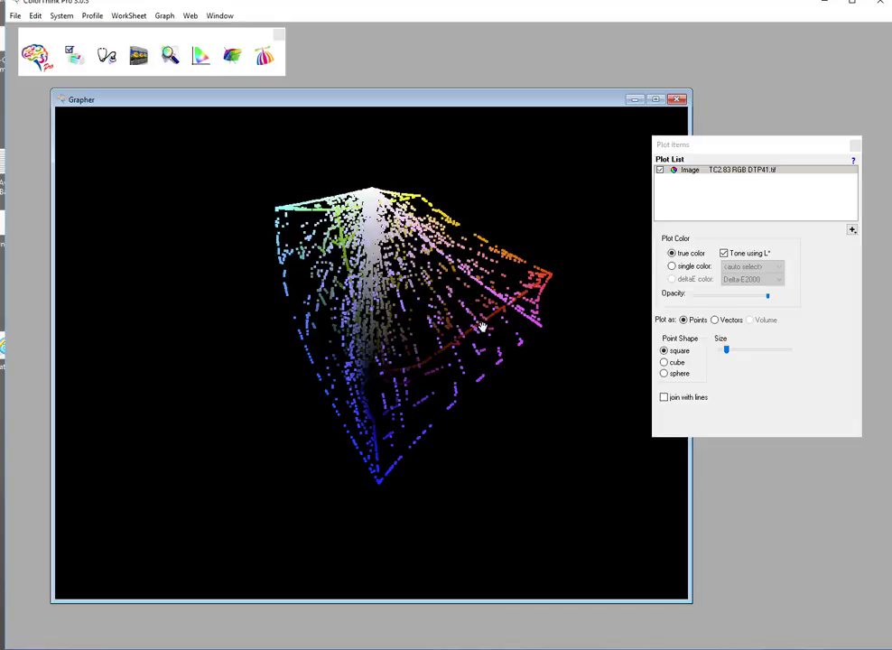
drag(373, 415, 424, 420)
drag(414, 420, 451, 420)
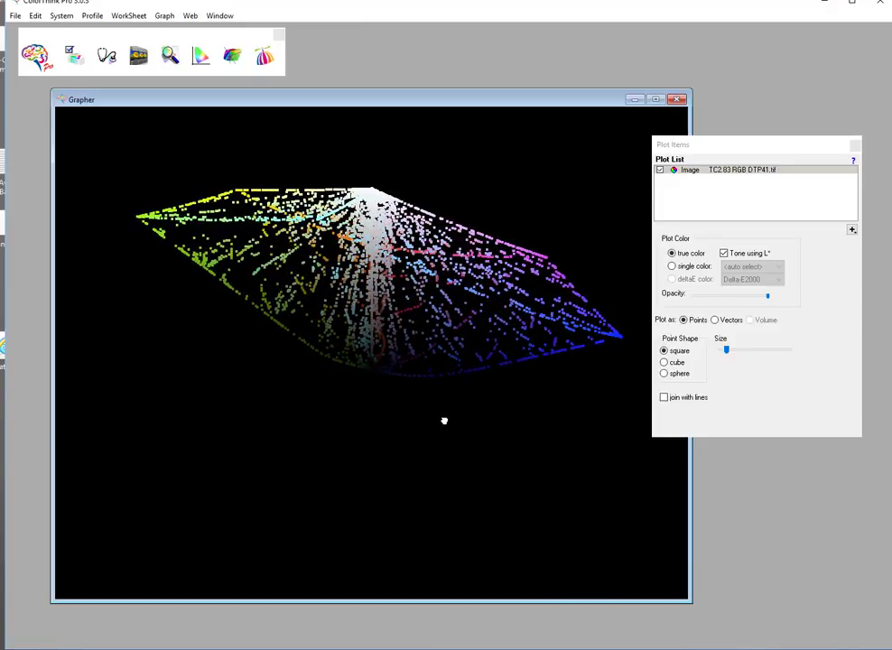
drag(438, 426, 400, 426)
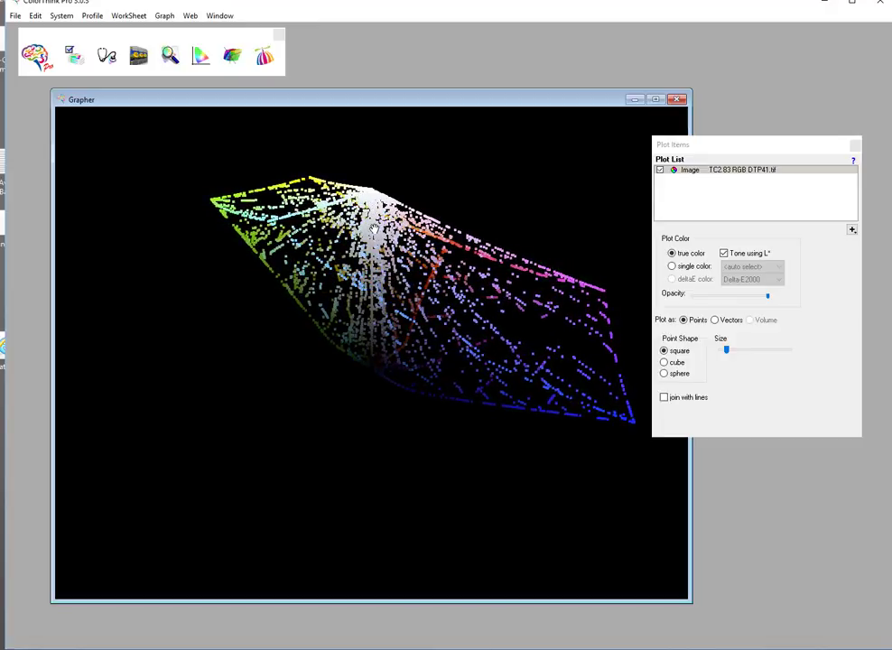
drag(372, 299, 332, 336)
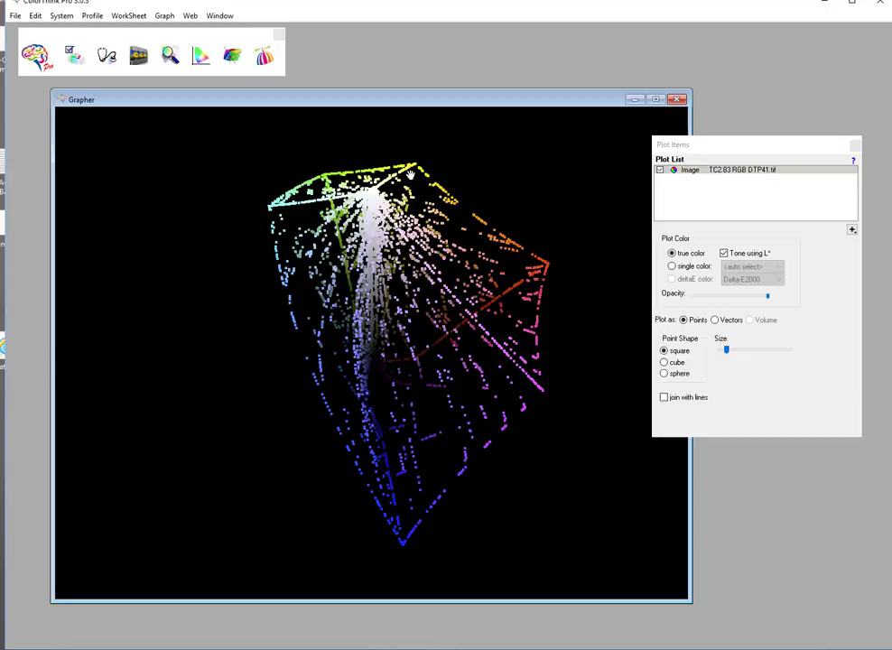
drag(443, 303, 467, 372)
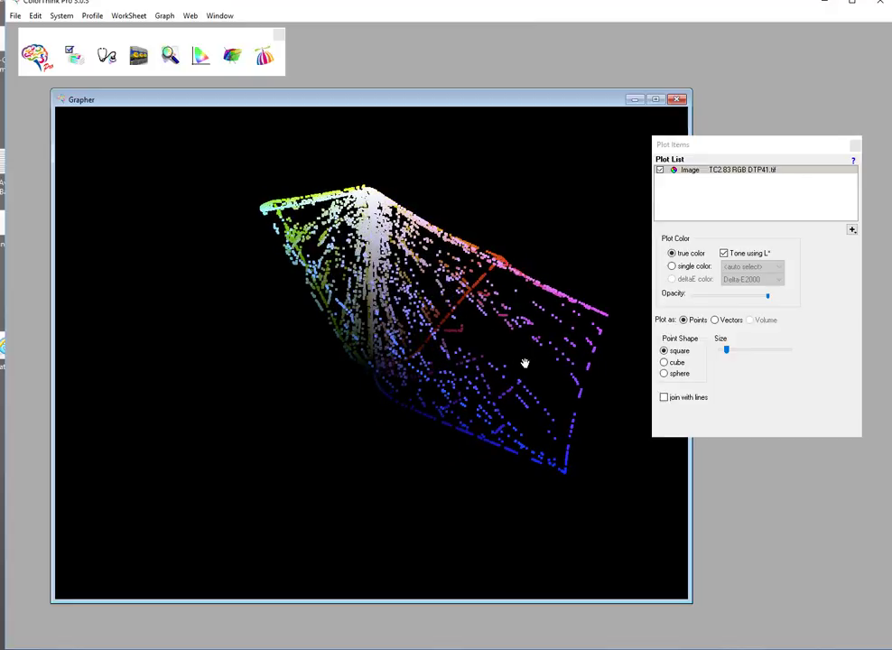
drag(466, 353, 371, 319)
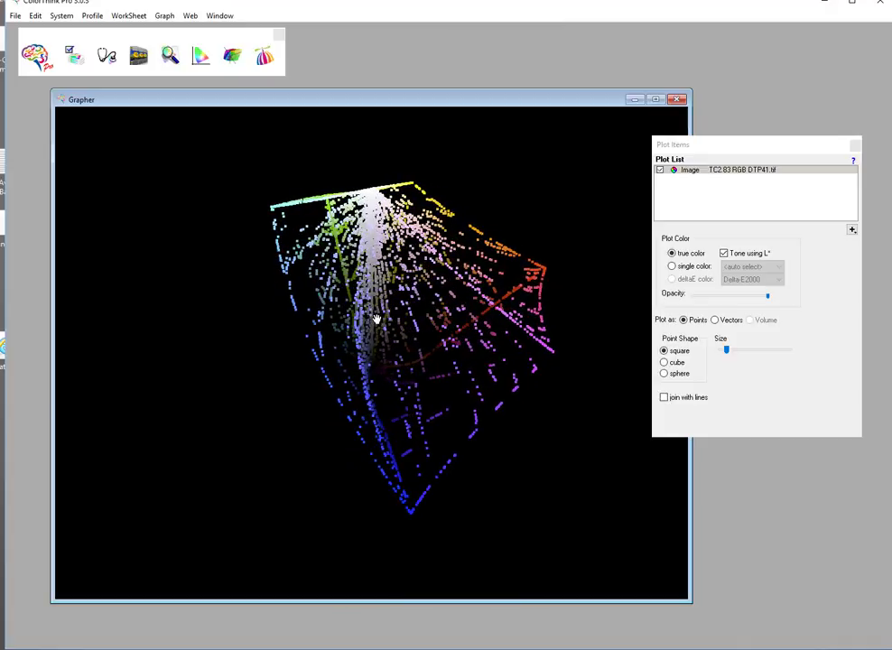
drag(420, 325, 386, 320)
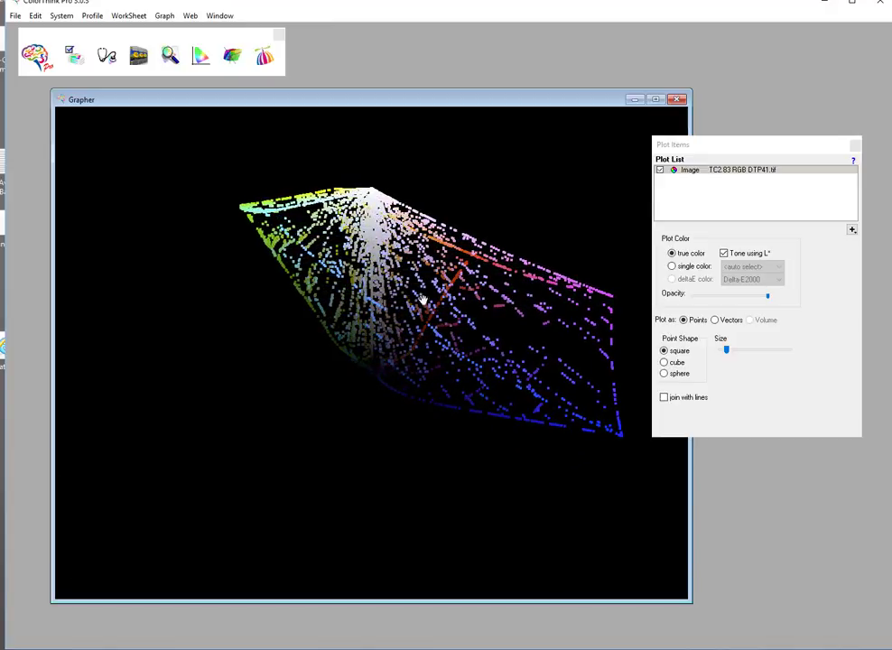
- Add the Adobe RGB (1998) profile from favourites to the plot list
click(853, 231)
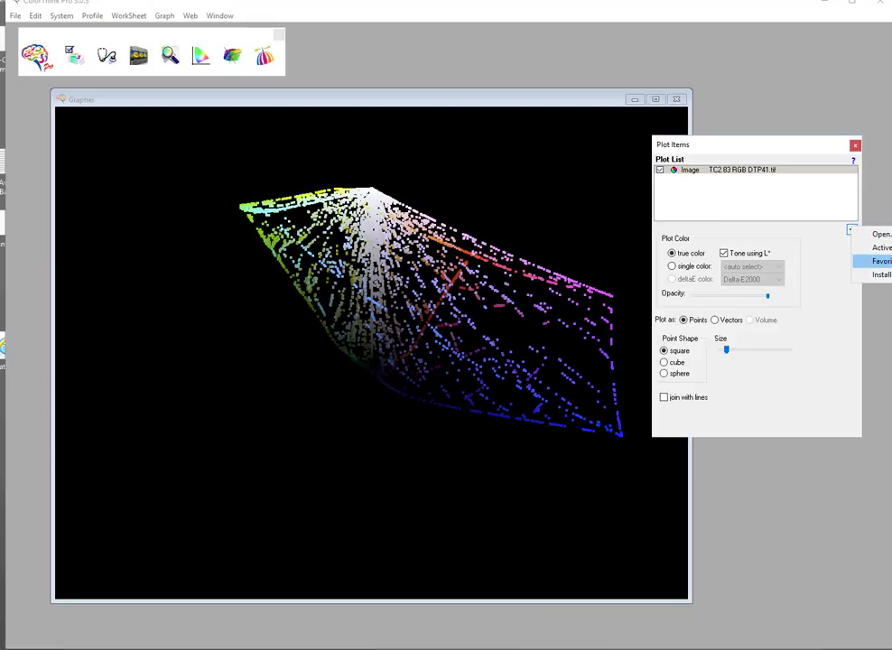
click(889, 262)
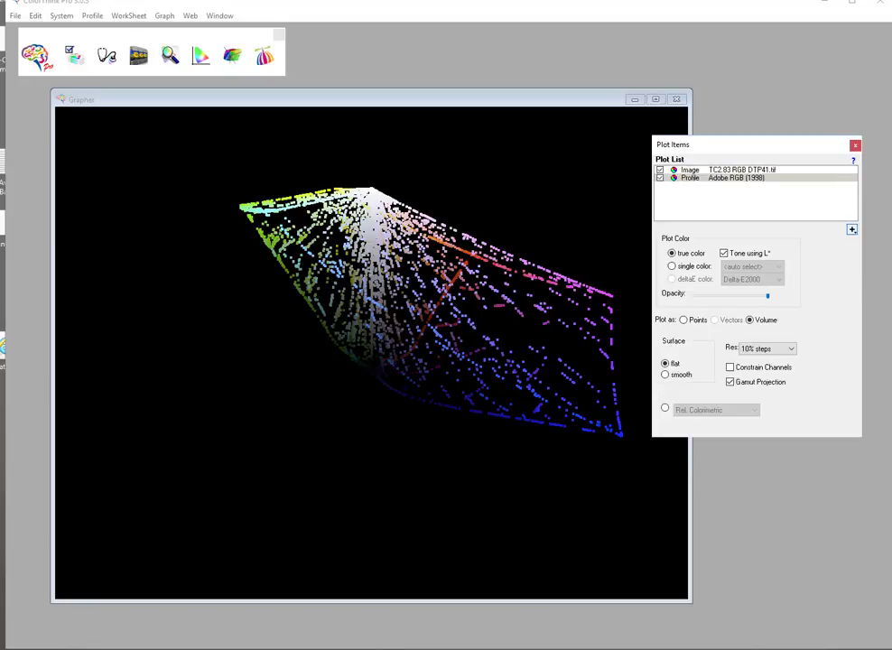
drag(577, 303, 430, 331)
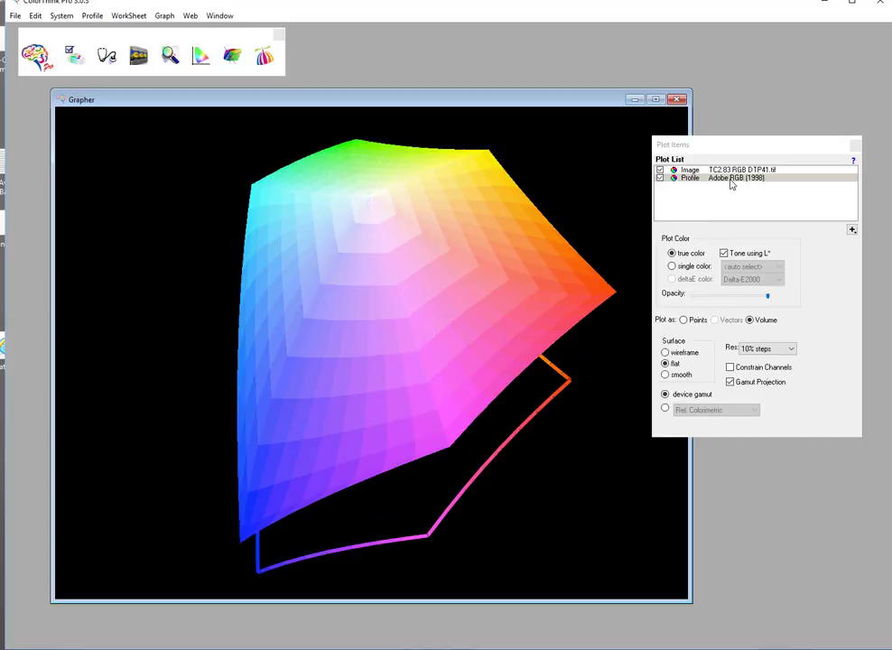
- Display the Adobe RGB (1998) volume in a single colour with reduced opacity
click(673, 267)
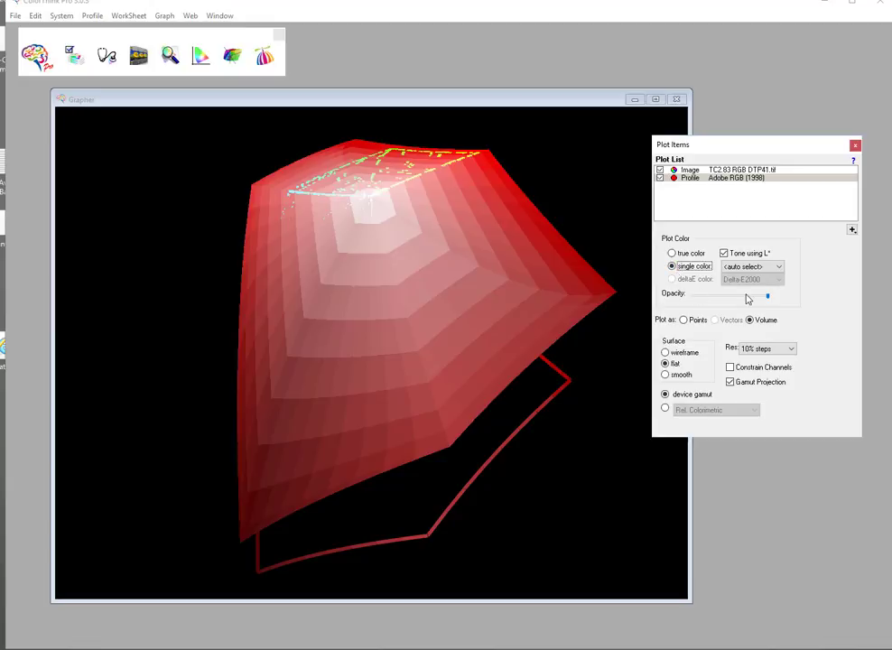
drag(768, 298, 731, 302)
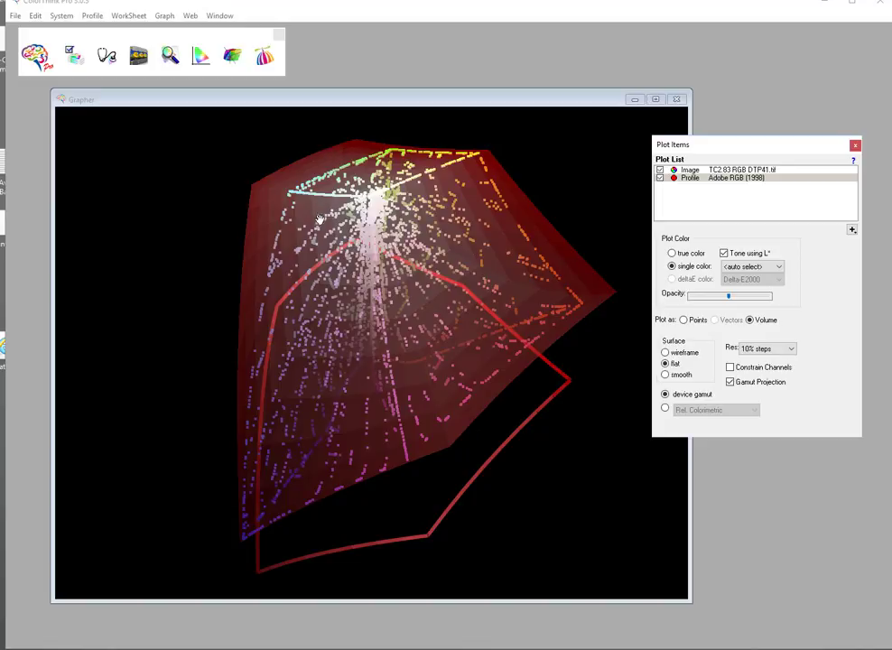
drag(404, 339, 362, 340)
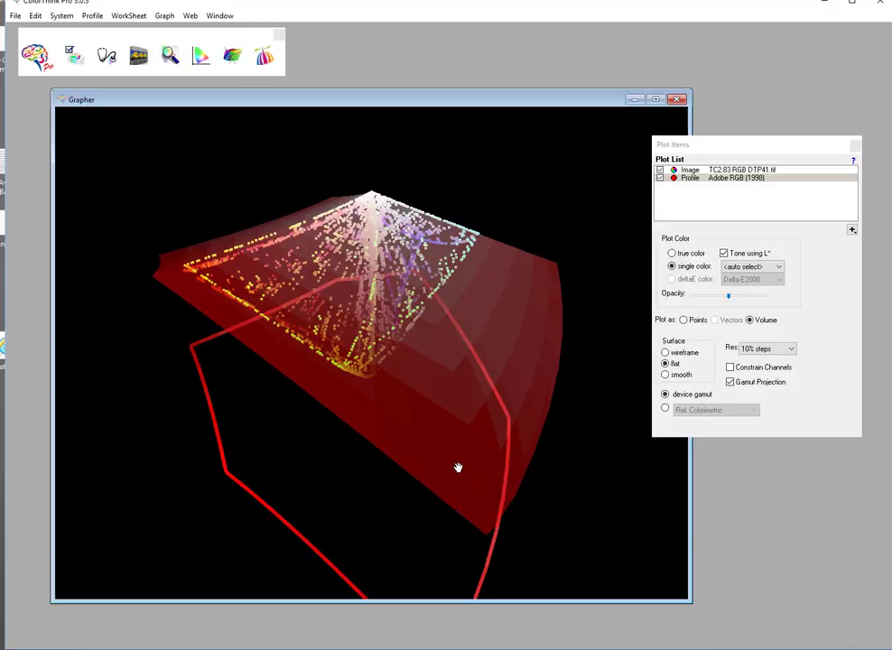
drag(459, 467, 332, 354)
- Hide the Adobe RGB (1998) profile from the 3D plot
click(661, 177)
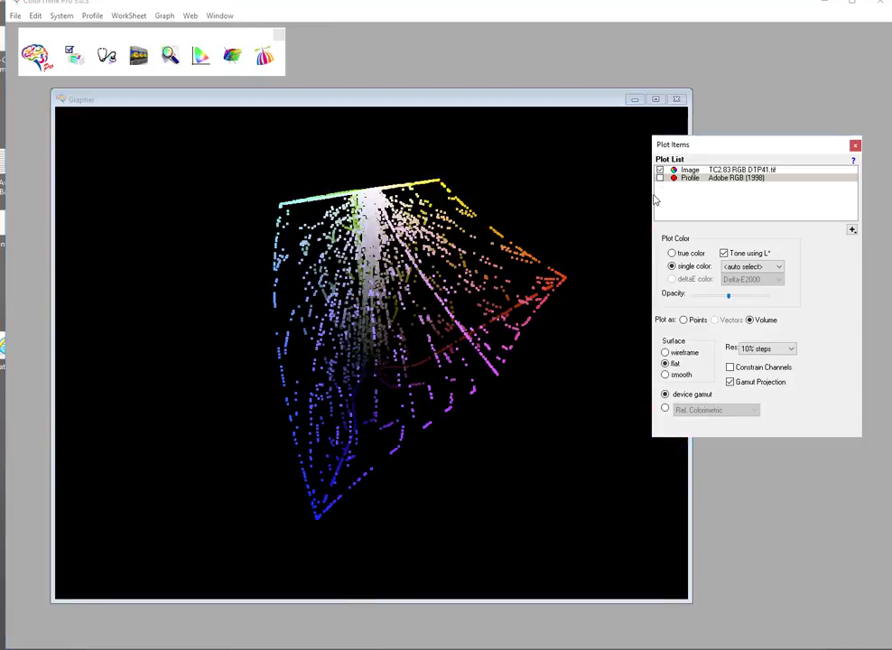
- Try to add the image 1 Macbeth en eciRGB v2 AbsCol.png from the Pictures library to the plot list
click(851, 230)
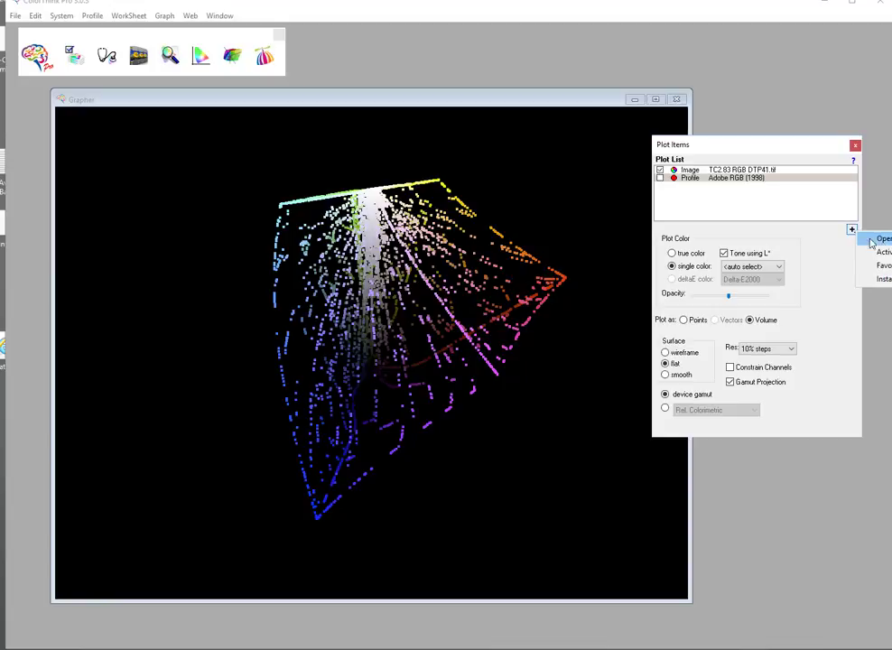
click(875, 241)
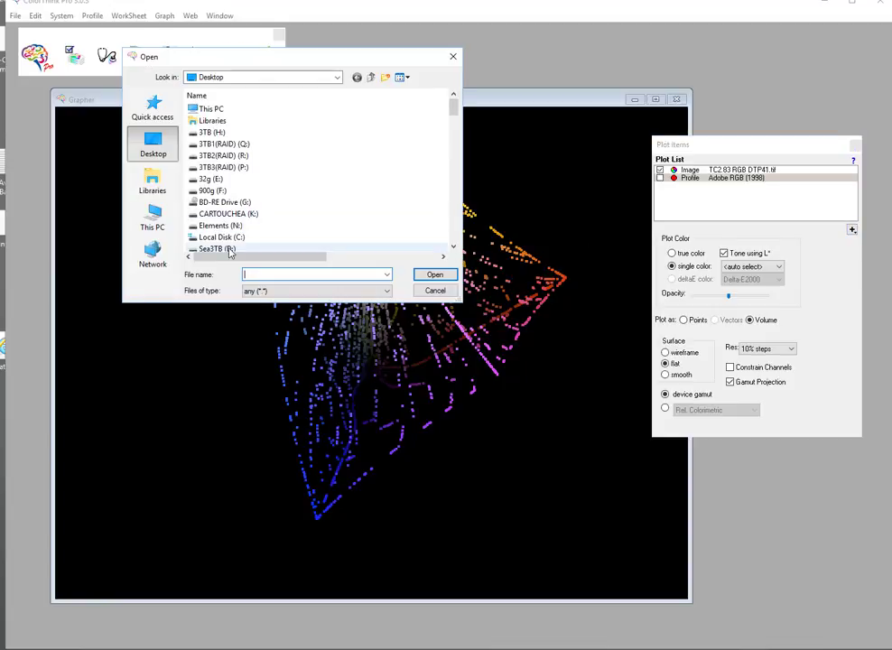
click(151, 191)
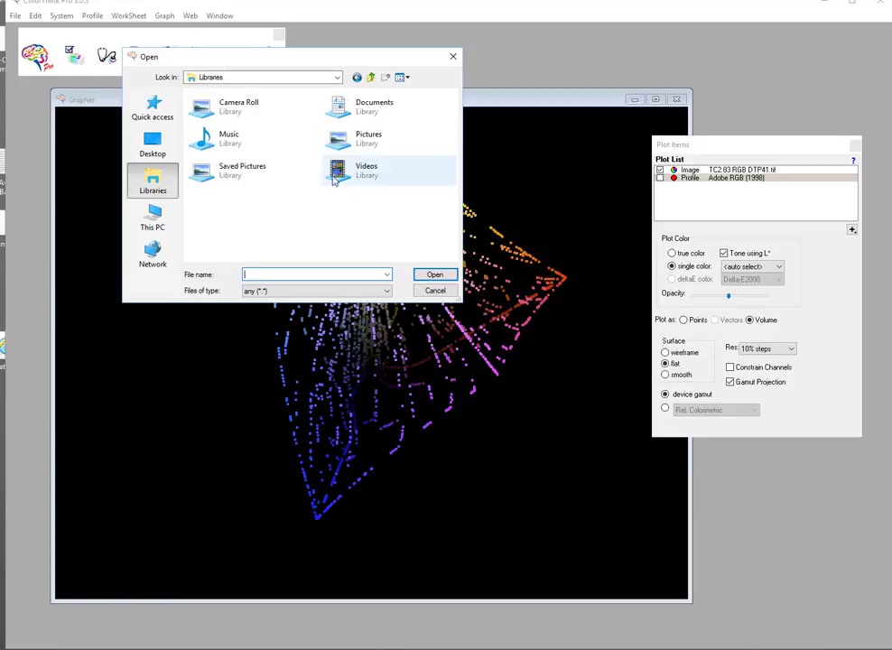
double_click(354, 144)
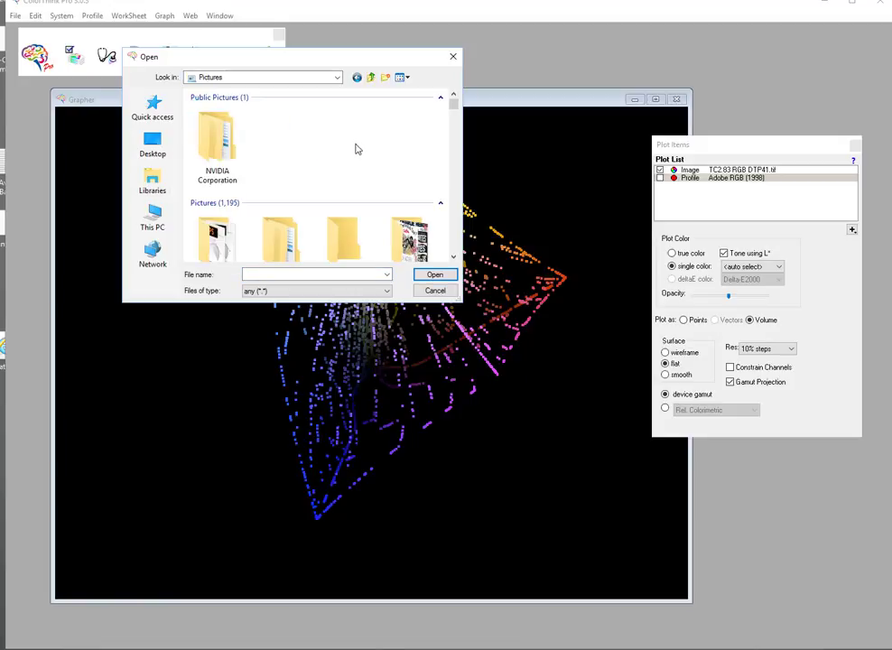
scroll(456, 233, down, 3)
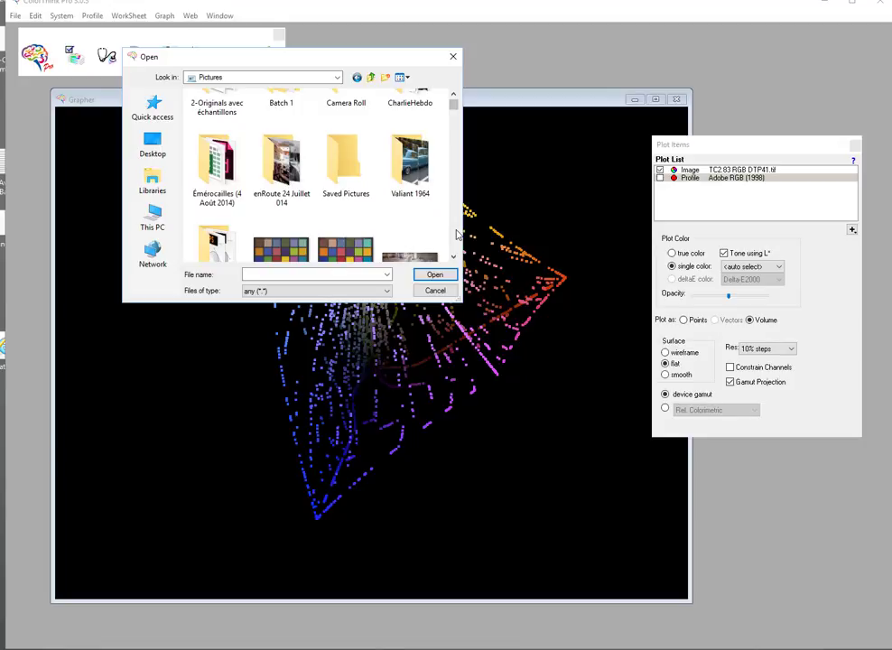
scroll(456, 233, down, 3)
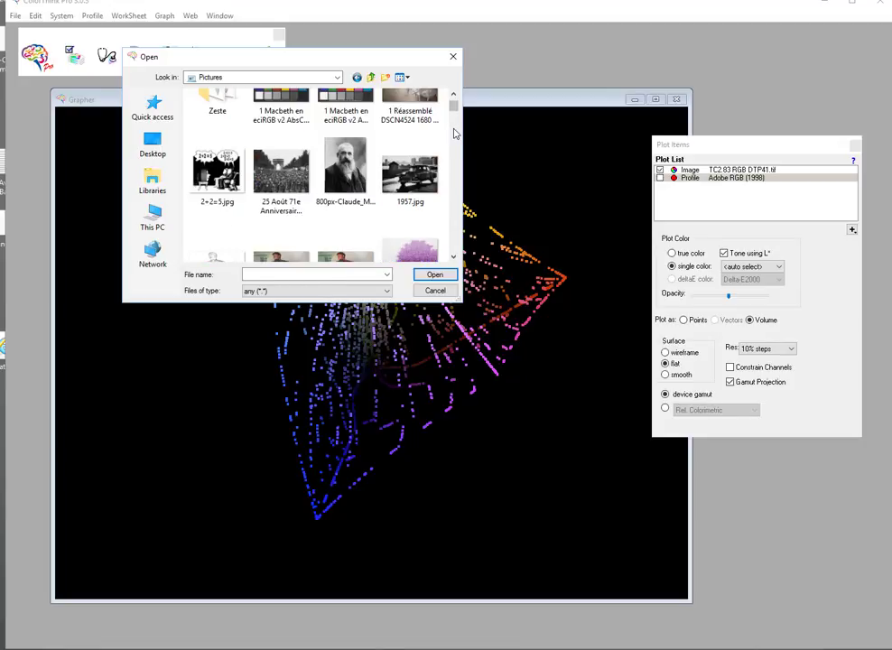
click(287, 113)
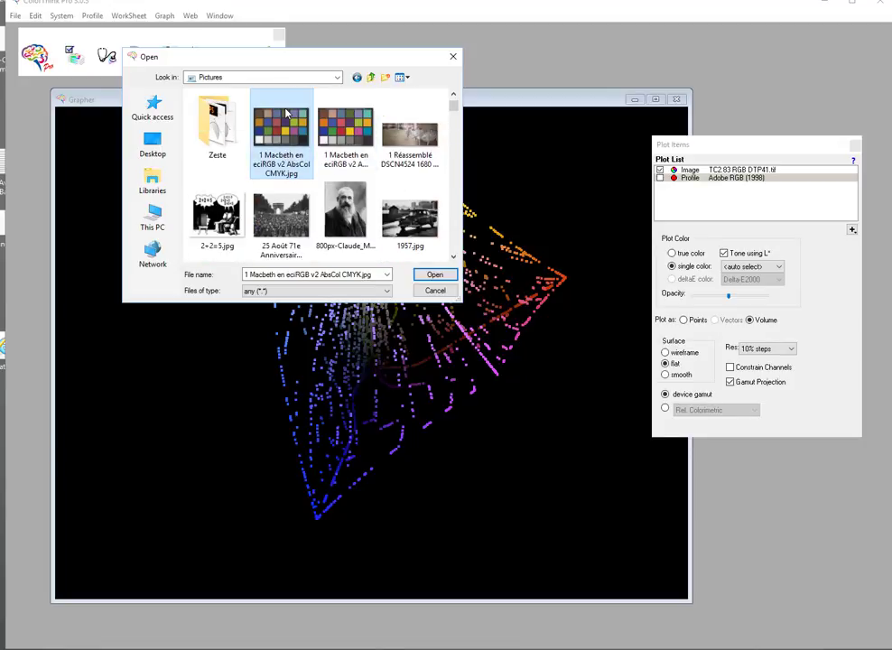
click(344, 167)
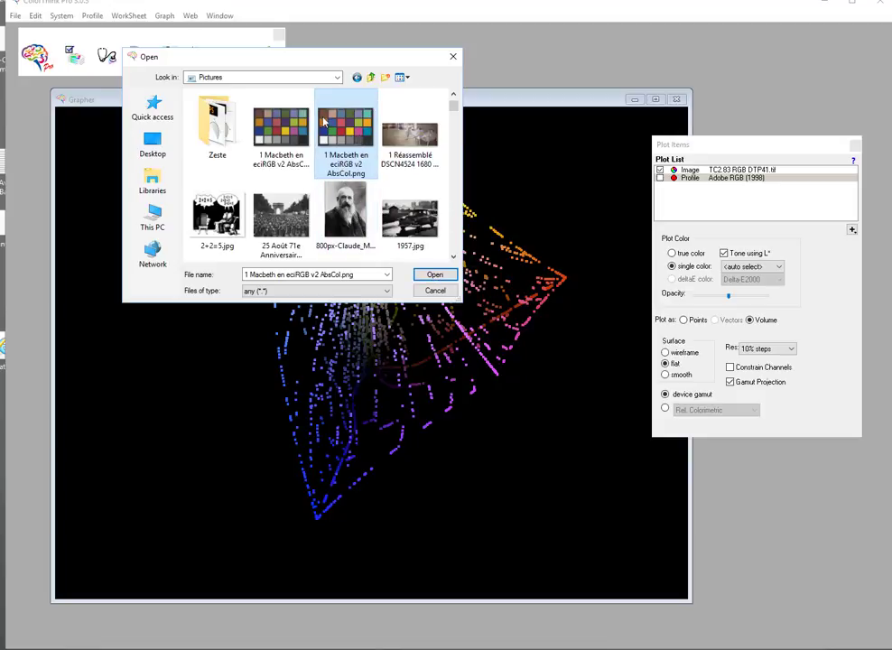
click(435, 274)
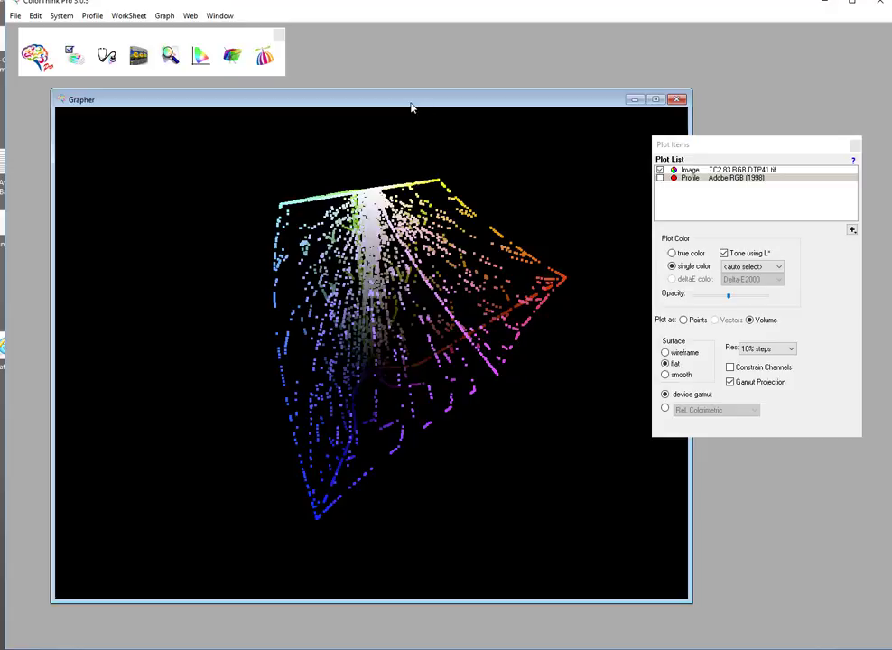
- Add the image Acordéon.jpg from the Pictures library to the plot list
mouse_move(401, 115)
mouse_down()
mouse_move(409, 201)
mouse_move(395, 108)
mouse_up()
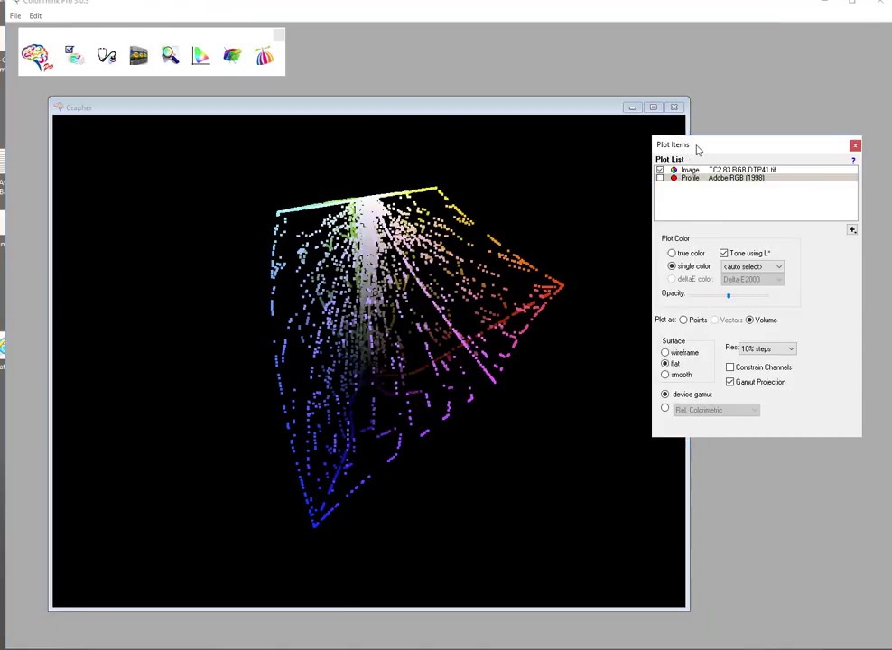
mouse_move(699, 148)
mouse_down()
mouse_move(707, 160)
mouse_move(696, 195)
mouse_move(697, 170)
mouse_up()
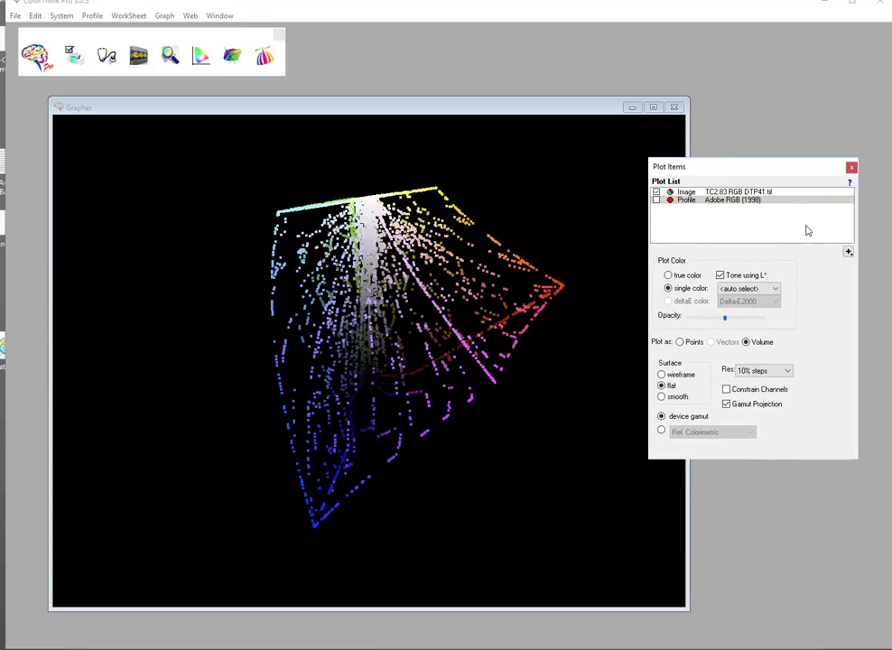
click(760, 192)
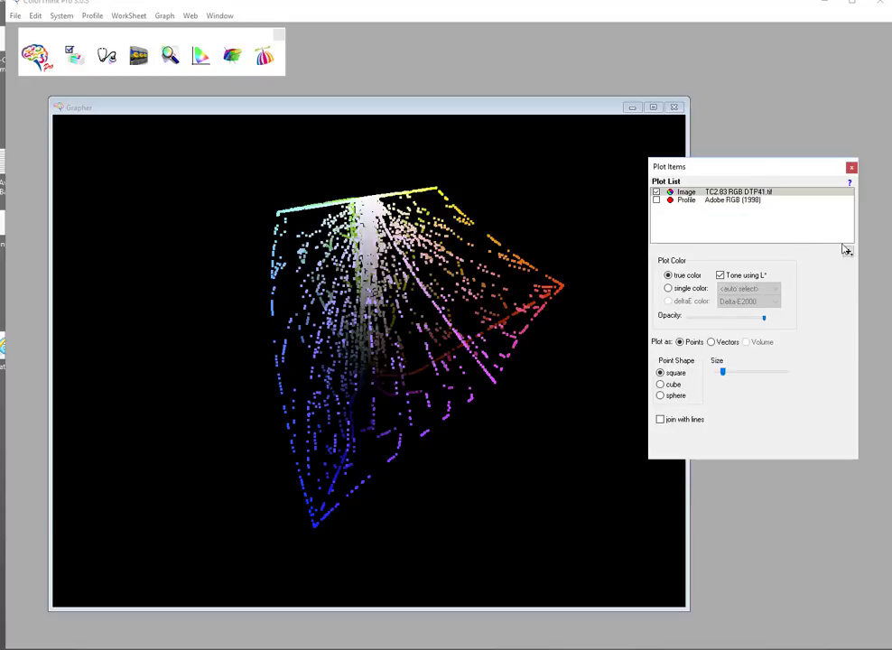
click(848, 251)
click(872, 259)
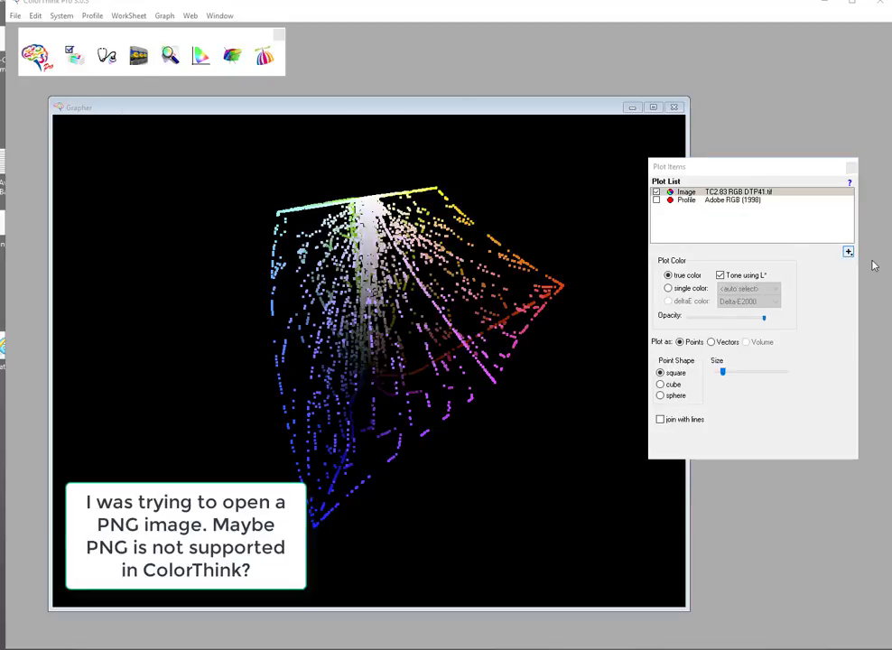
scroll(466, 240, down, 3)
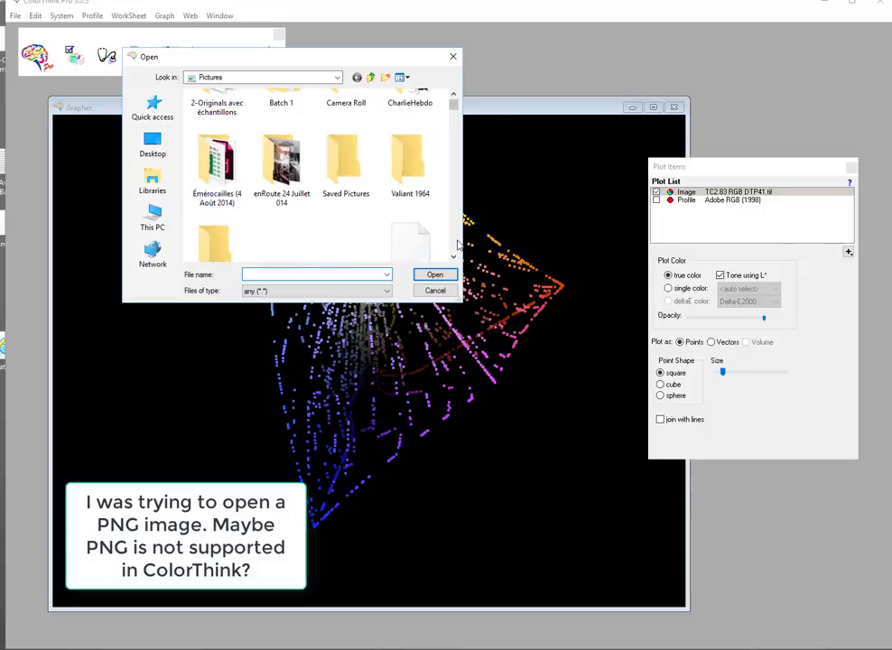
scroll(454, 240, down, 3)
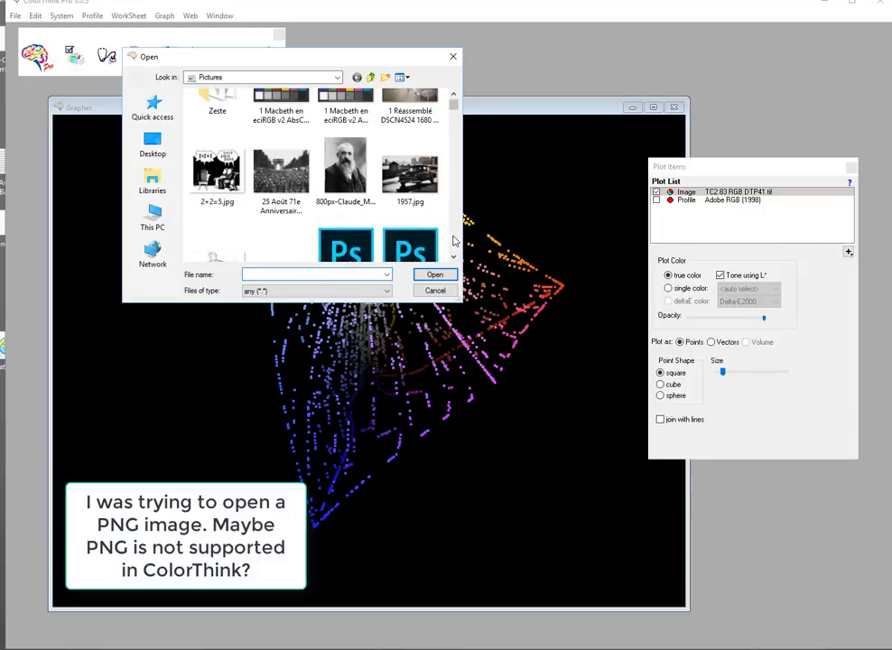
scroll(454, 241, down, 3)
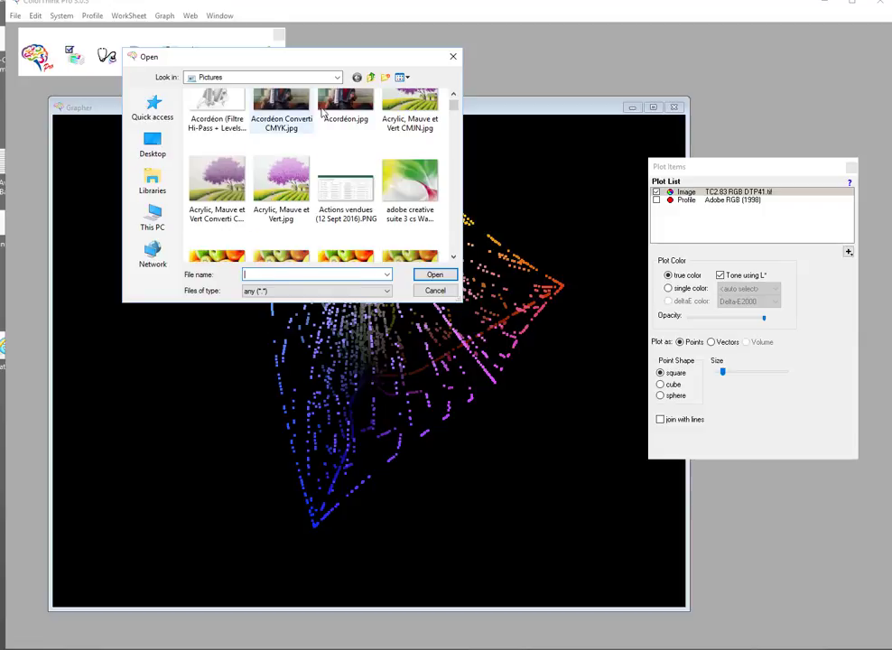
click(356, 110)
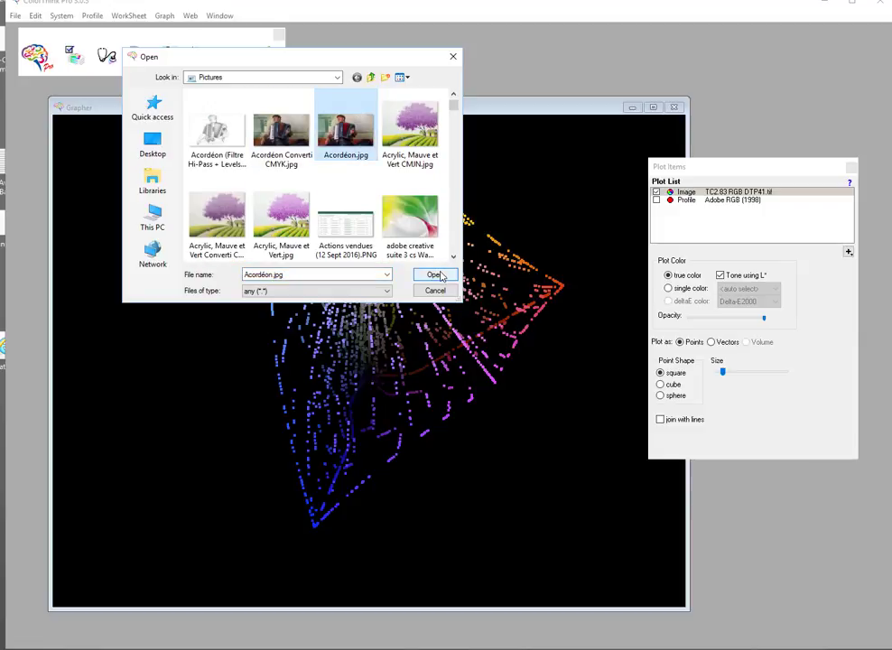
click(434, 275)
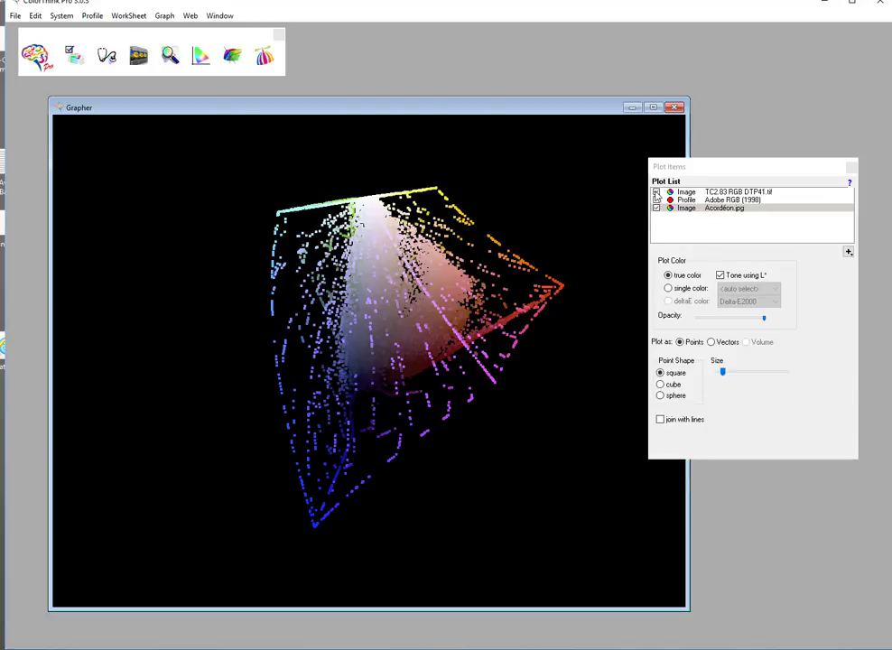
- Hide the test chart image and rotate the plot to view Acordéon.jpg's colours on their own
click(656, 192)
click(657, 200)
drag(400, 367, 357, 246)
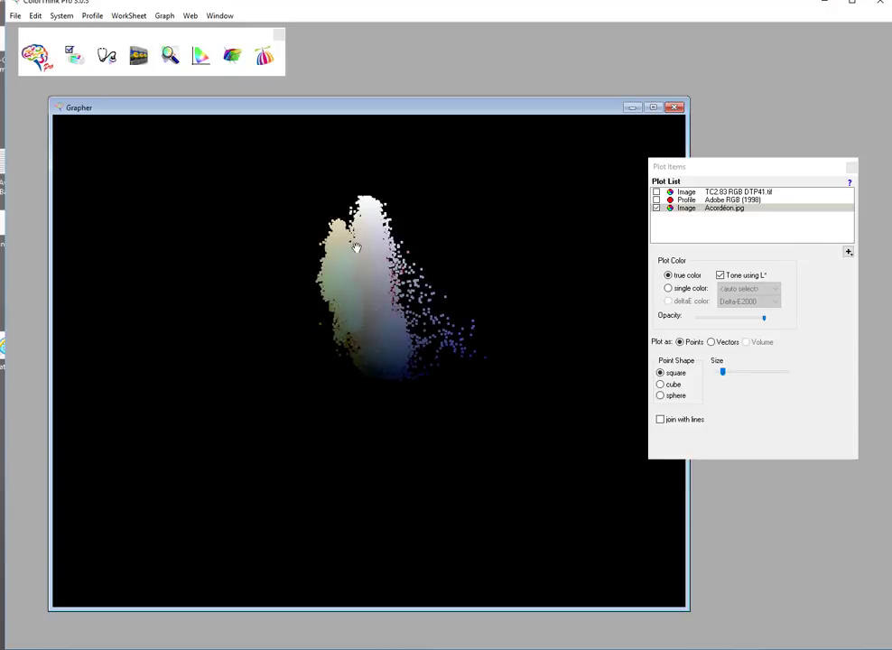
- Show the TC2.83 RGB DTP41.tif image again and rotate the plot to compare it with Acordéon.jpg's colours
drag(386, 1, 381, 12)
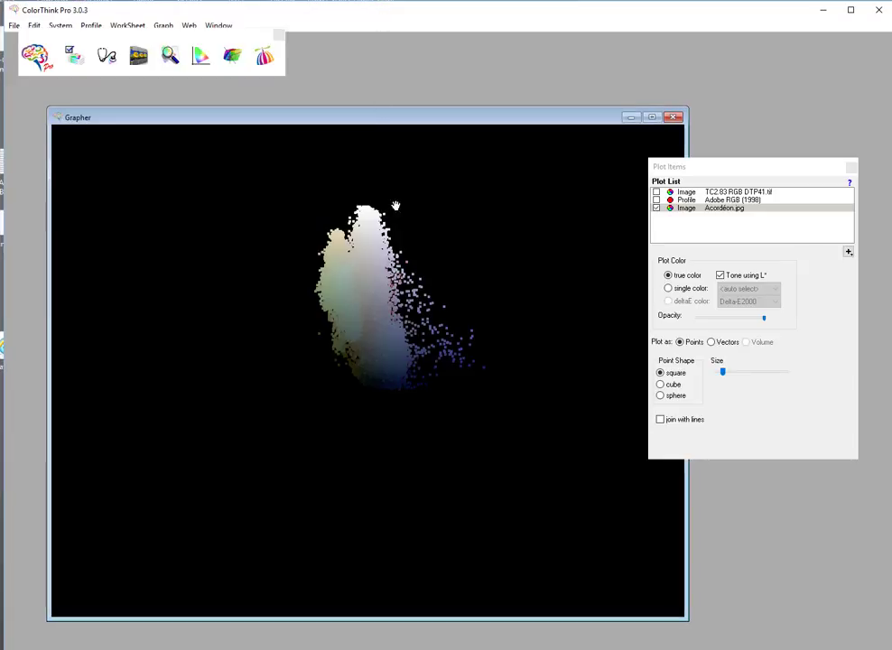
click(658, 195)
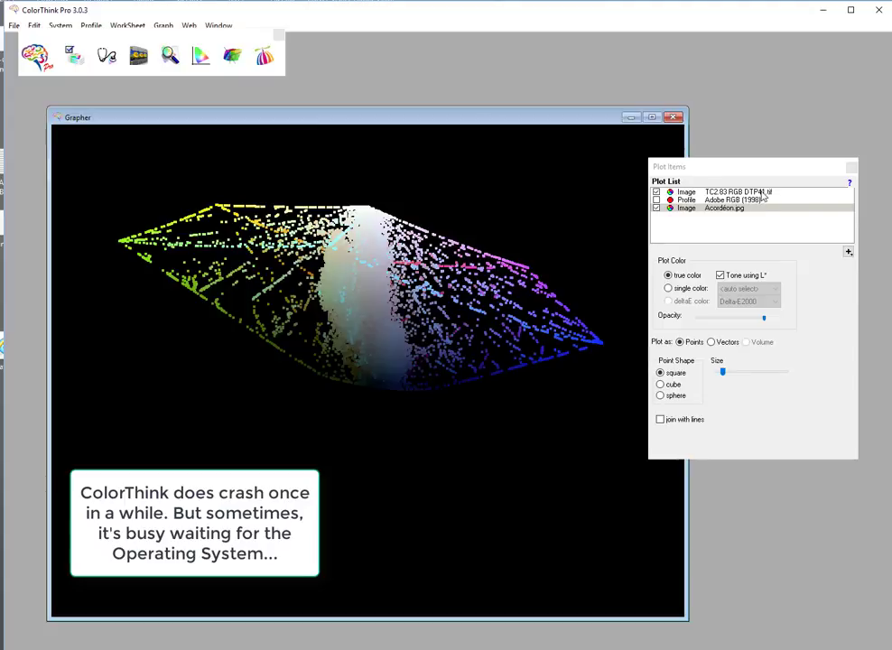
drag(411, 319, 370, 289)
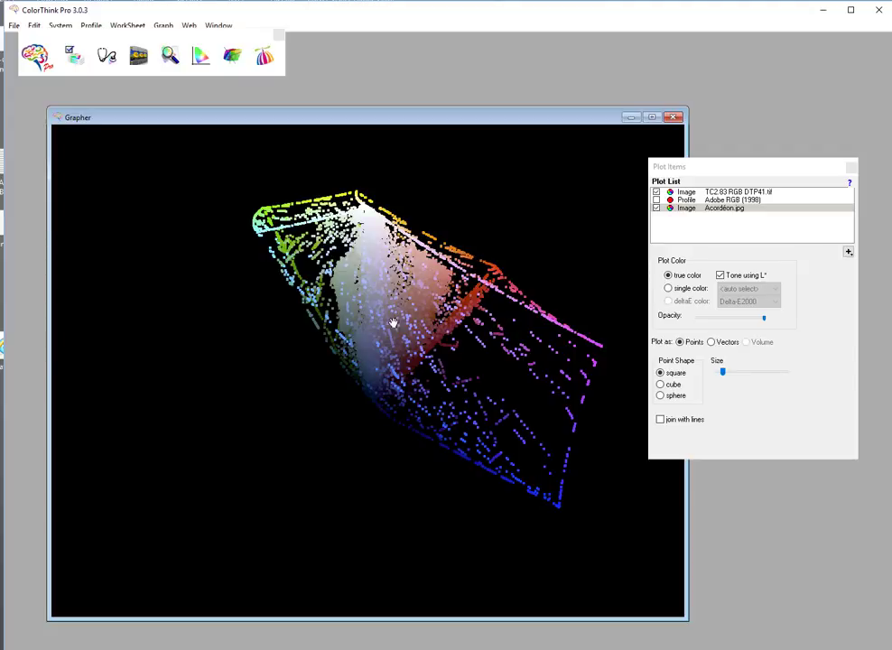
drag(384, 302, 402, 305)
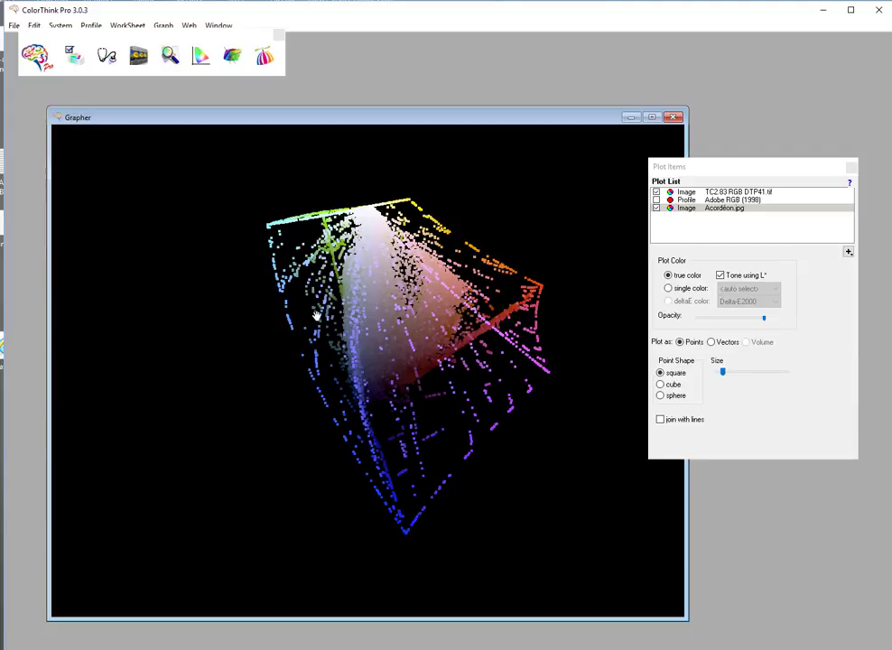
drag(367, 321, 394, 346)
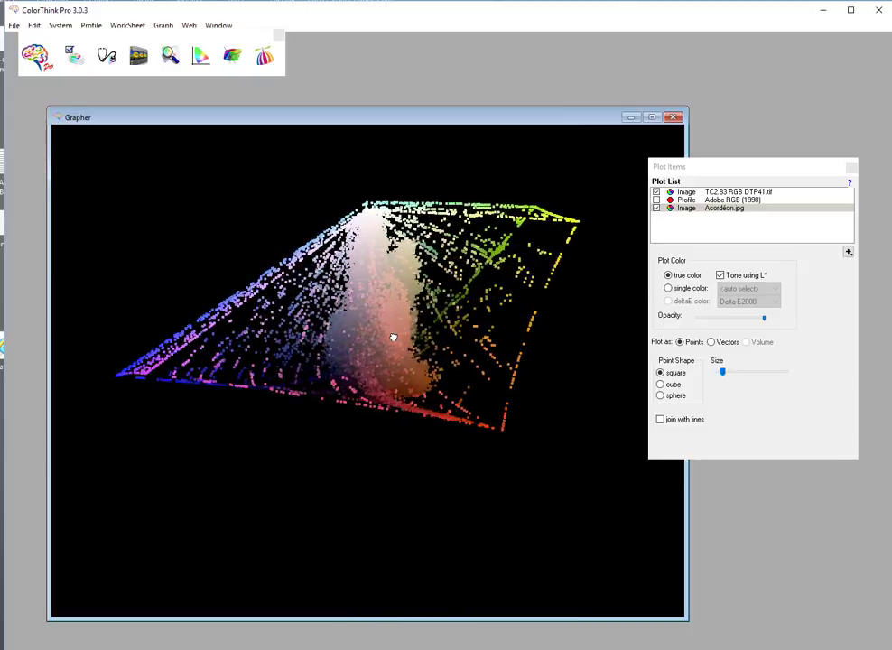